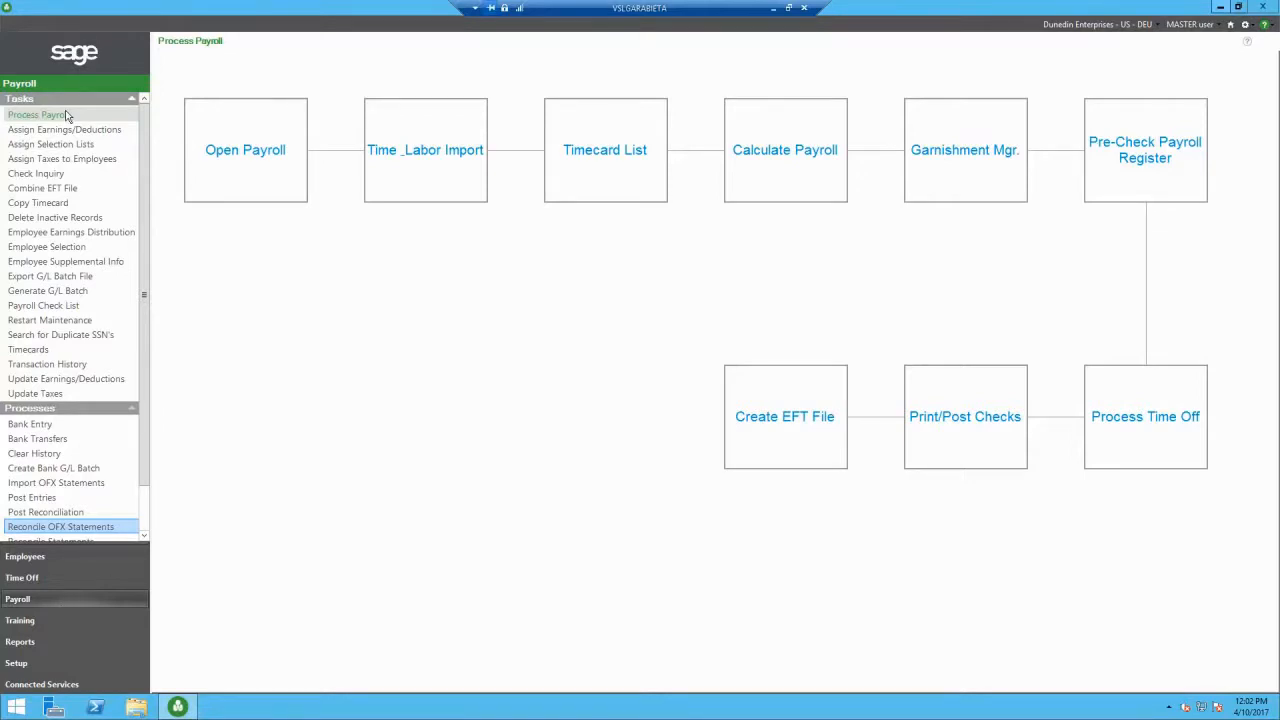
# Step: Open Calculate Payroll and browse the pay period end date calendar forward to June 2017, keeping the existing date
pyautogui.click(813, 153)
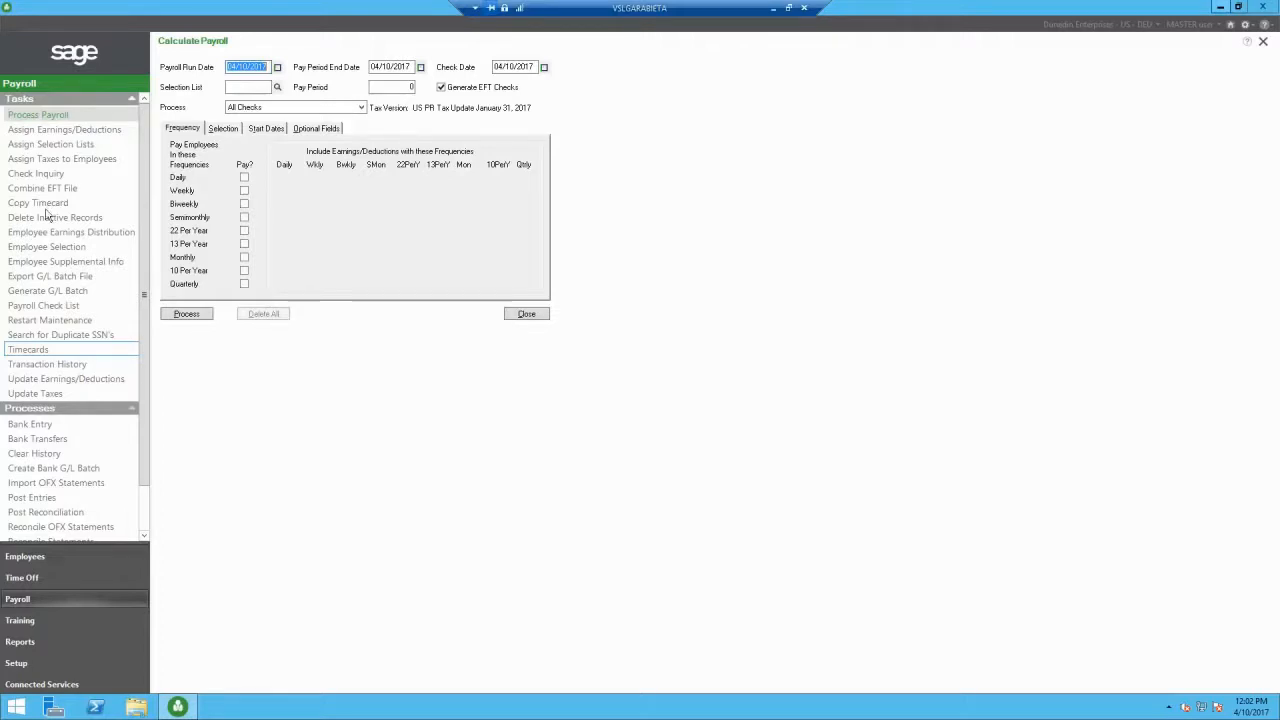
pyautogui.click(421, 67)
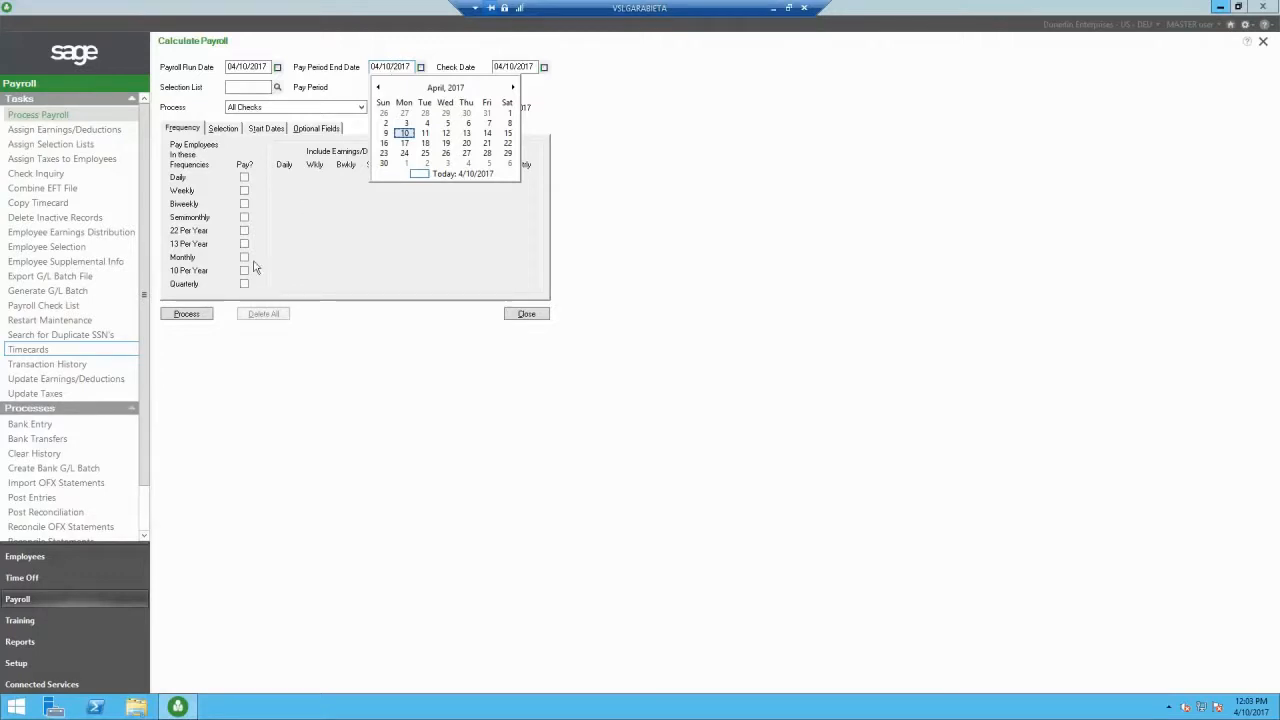
pyautogui.click(513, 88)
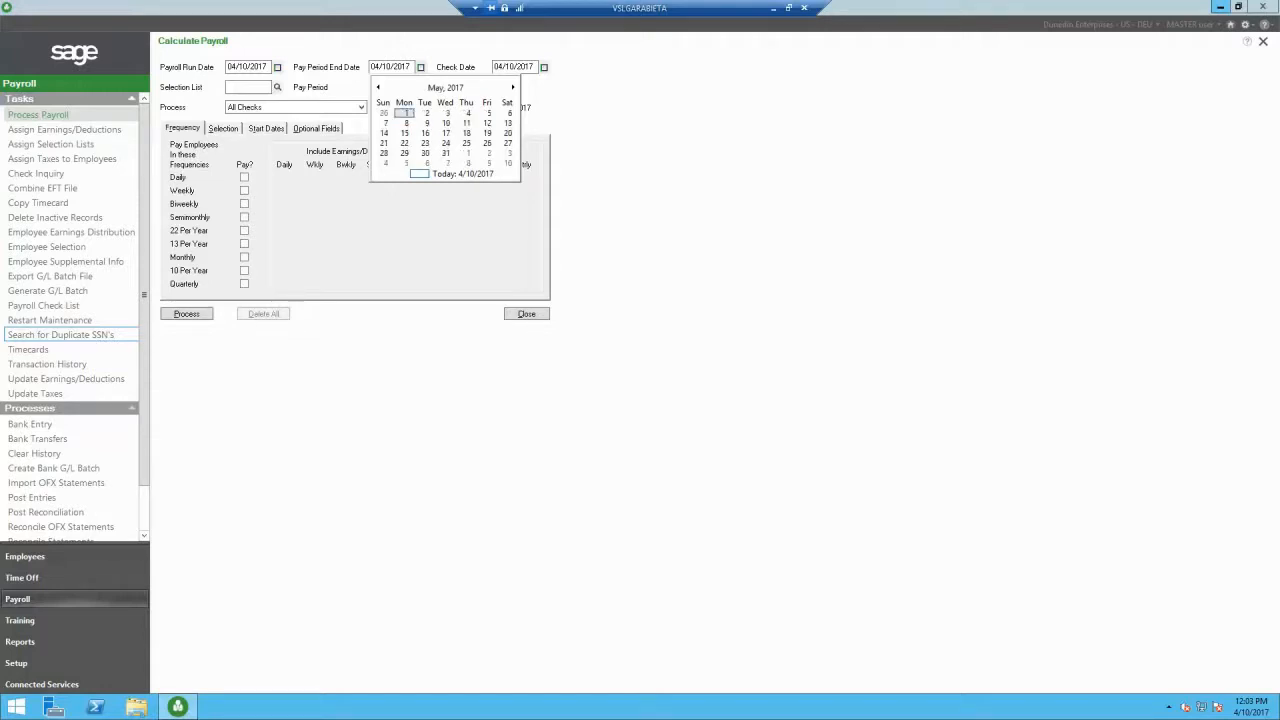
pyautogui.click(513, 88)
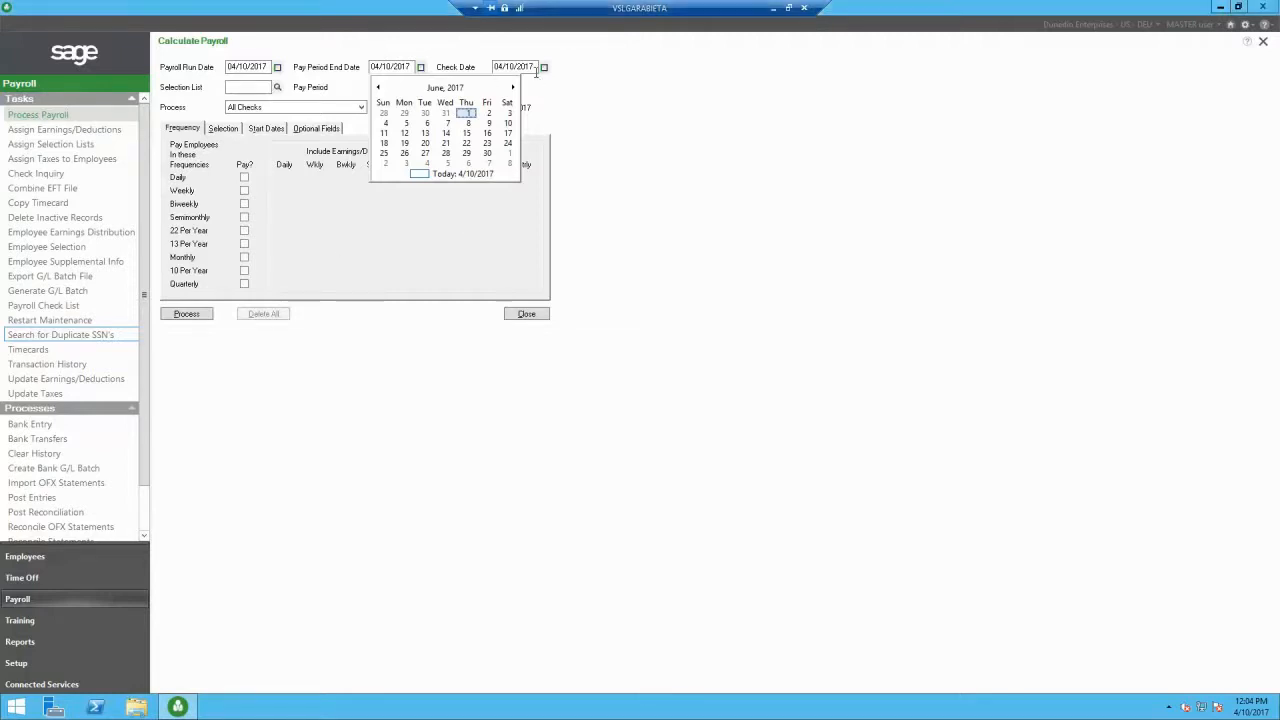
pyautogui.click(536, 70)
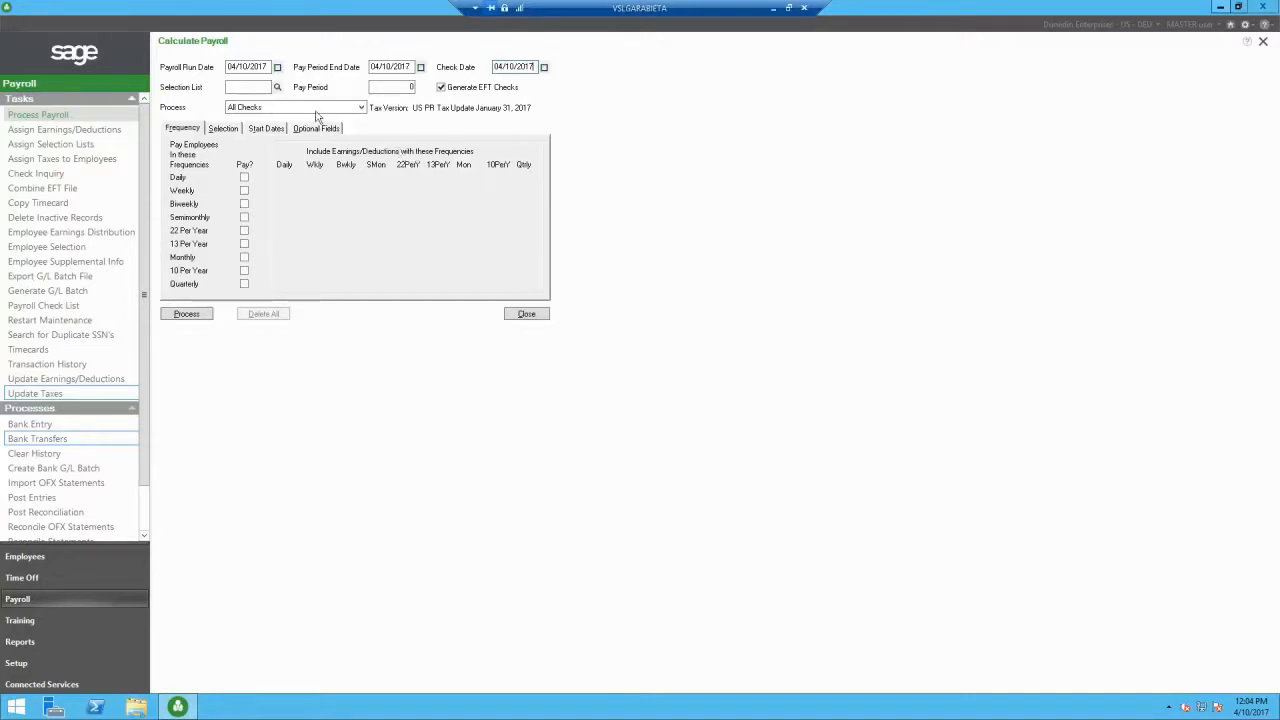
# Step: Look over the selection list, pay period and EFT check settings and the available Process options for the payroll run
pyautogui.click(259, 86)
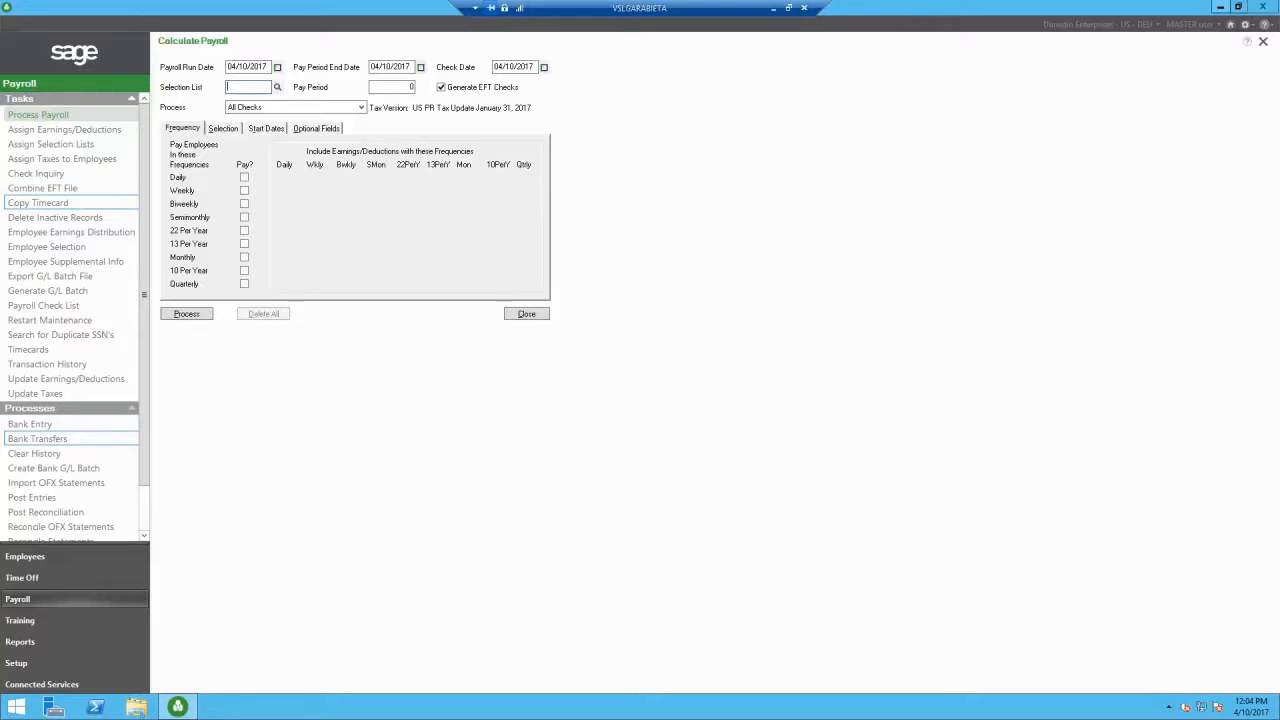
pyautogui.click(405, 87)
pyautogui.click(442, 88)
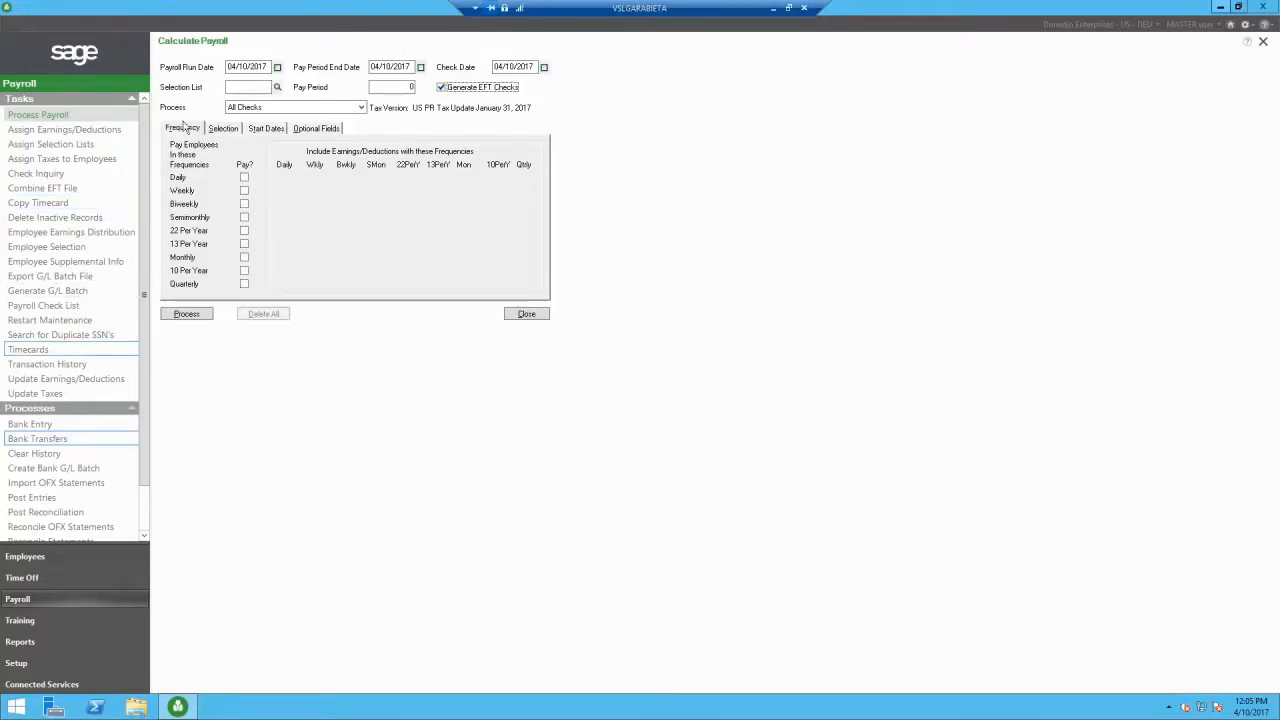
pyautogui.click(361, 108)
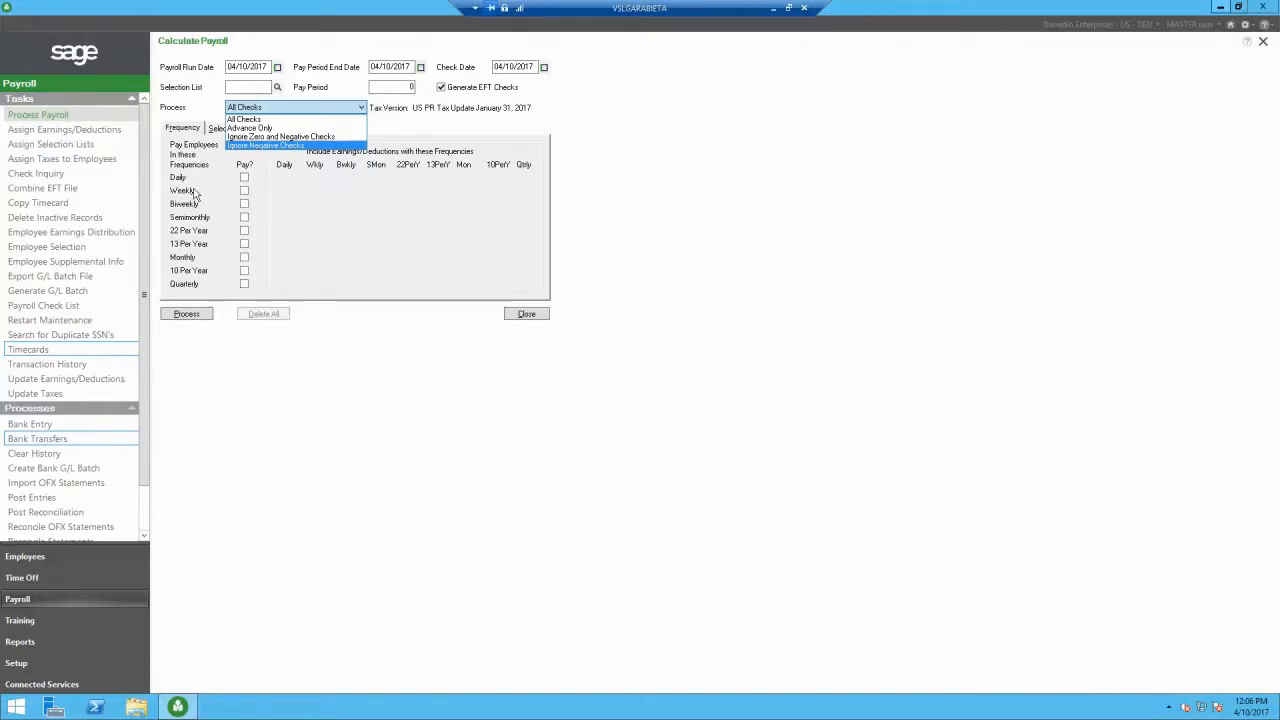
pyautogui.click(196, 193)
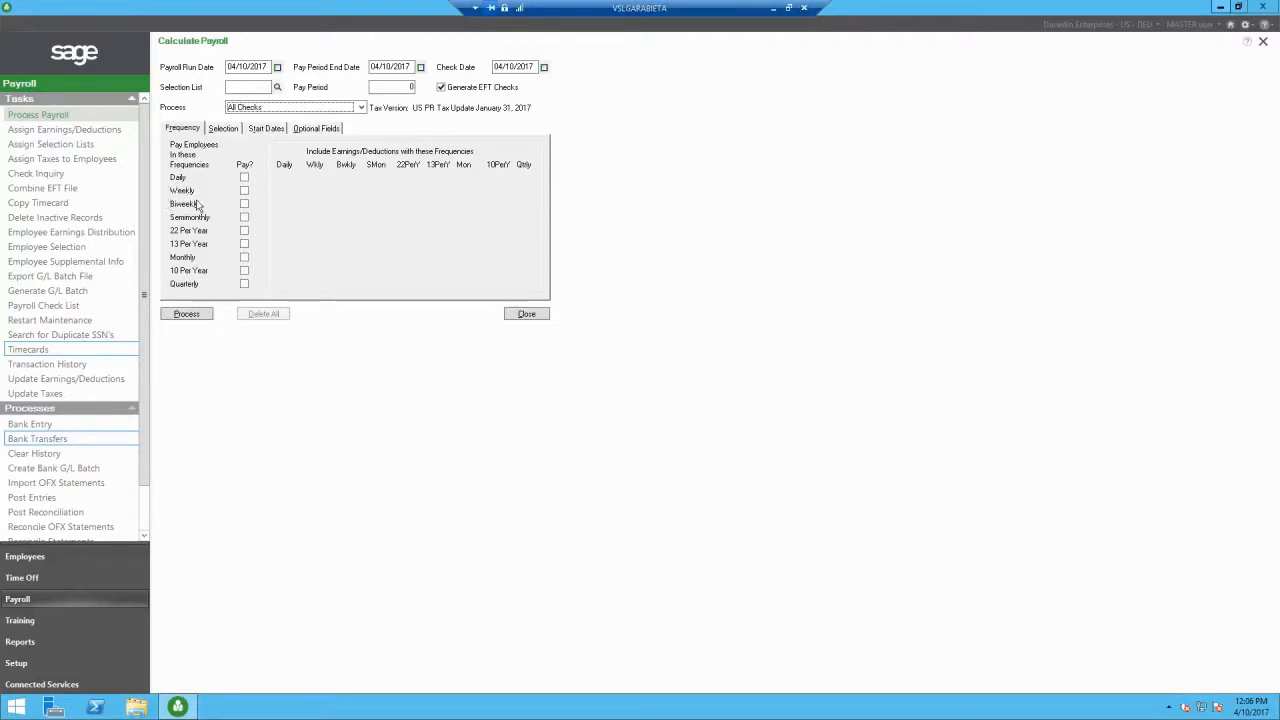
# Step: Set the payroll run to pay employees in the Weekly and Biweekly frequencies
pyautogui.click(245, 190)
pyautogui.click(245, 205)
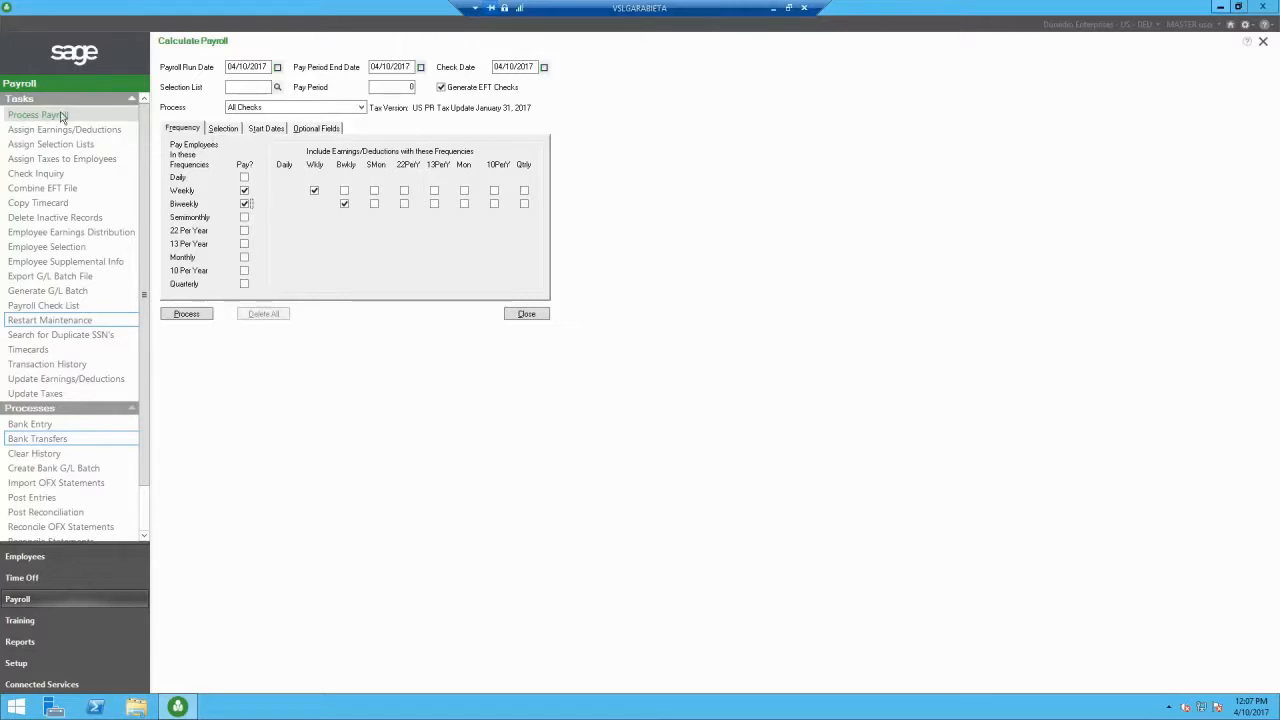
# Step: Switch to the Word document and review the frequency assigned to each earning and deduction code, then return to Sage
pyautogui.moveTo(2, 76); pyautogui.dragTo(698, 91)
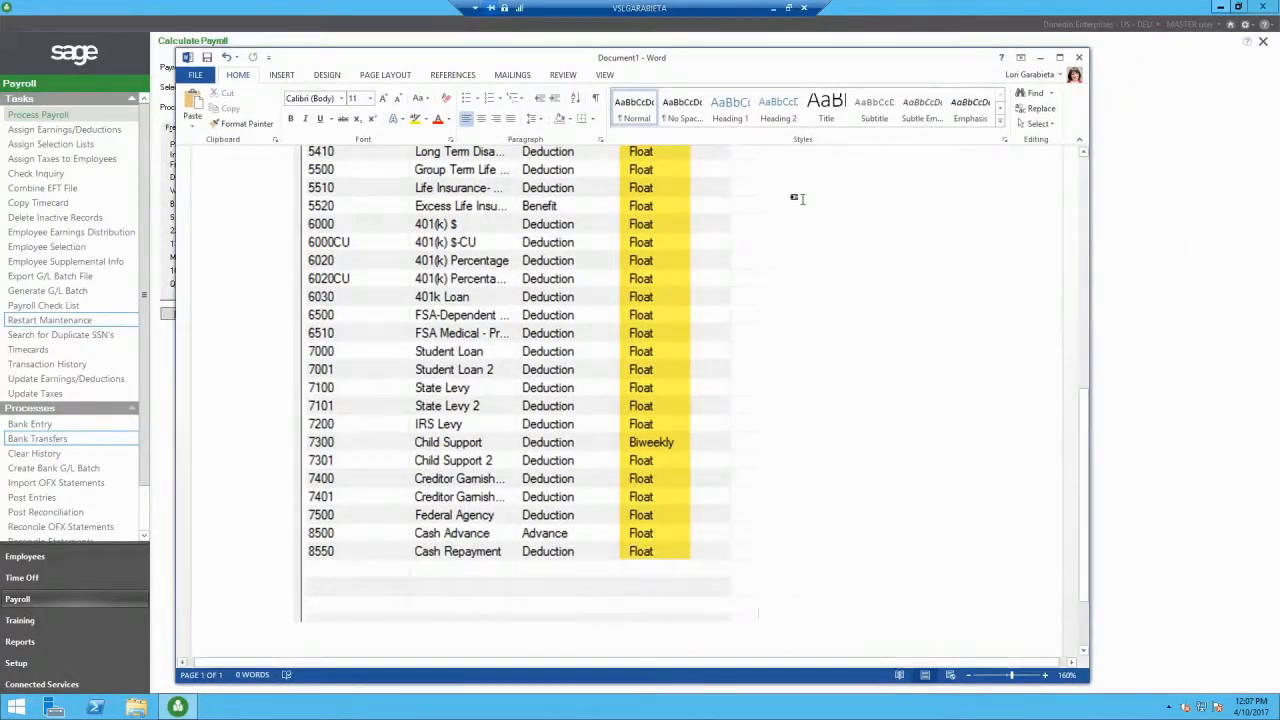
pyautogui.scroll(10, 871, 194)
pyautogui.scroll(2, 797, 198)
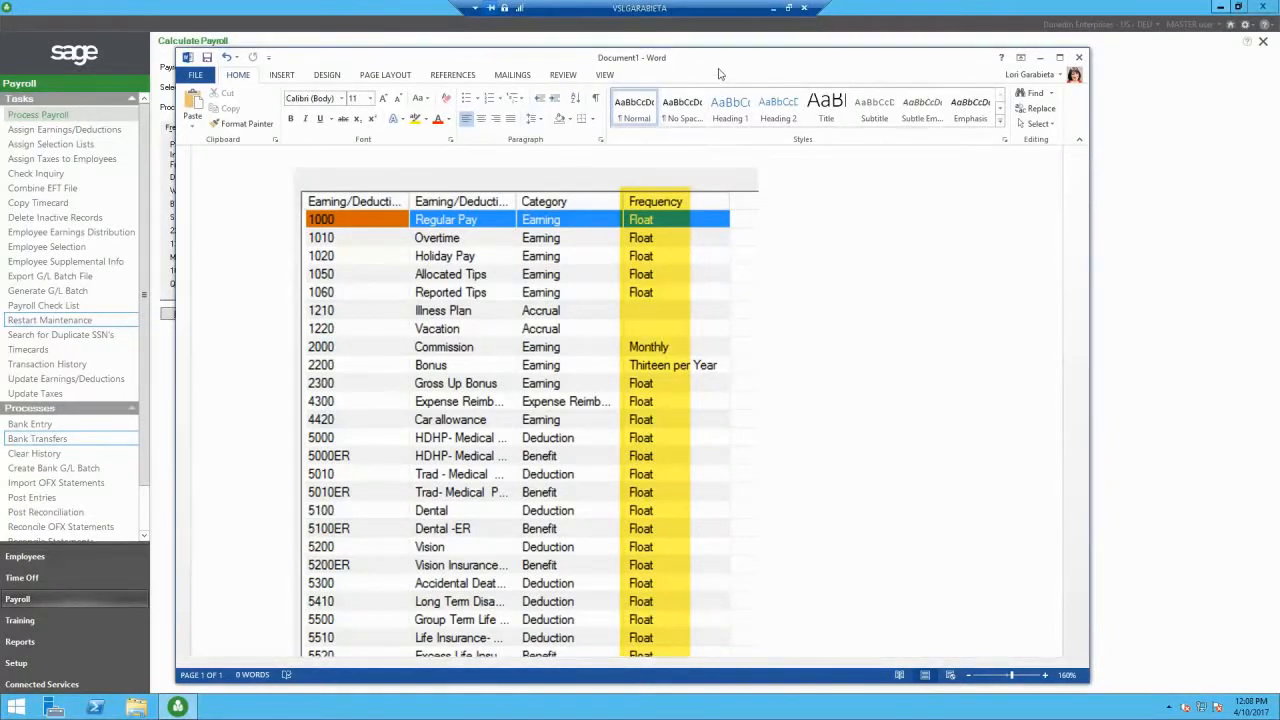
pyautogui.moveTo(728, 70); pyautogui.dragTo(0, 125)
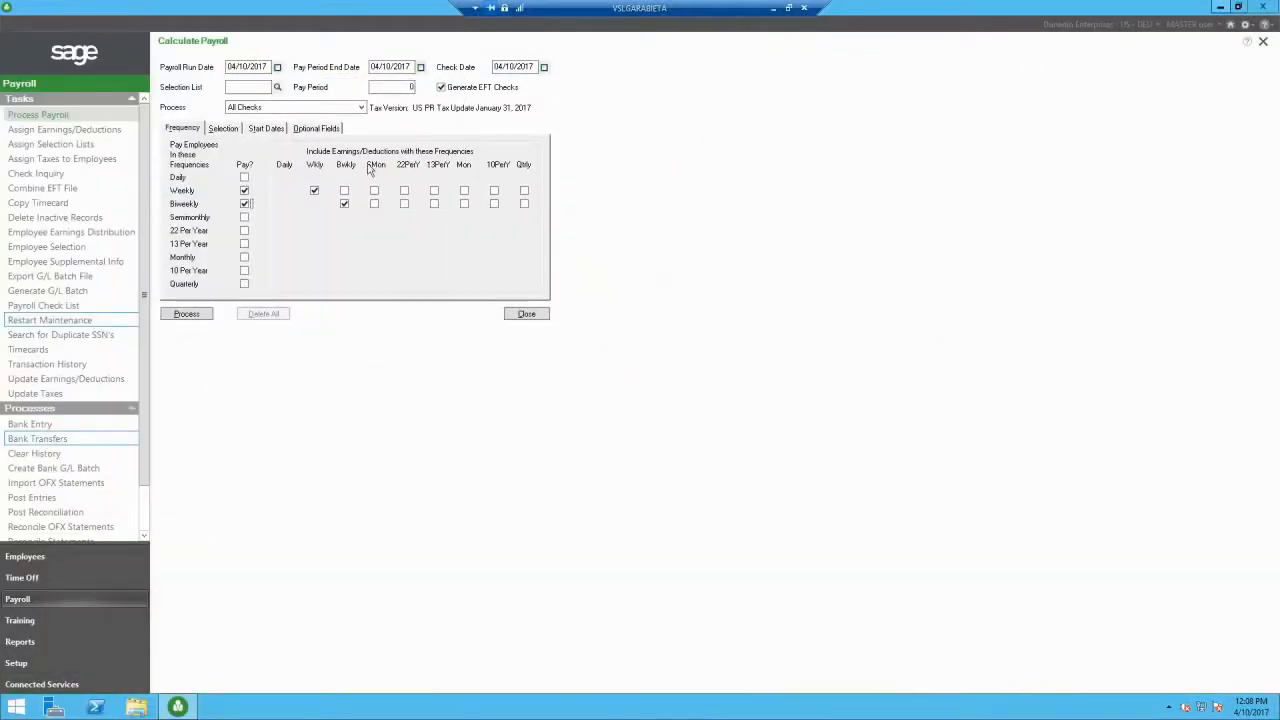
# Step: Include monthly and 13-per-year earnings/deductions for both the weekly and biweekly employees
pyautogui.click(464, 191)
pyautogui.click(464, 204)
pyautogui.click(434, 191)
pyautogui.click(435, 204)
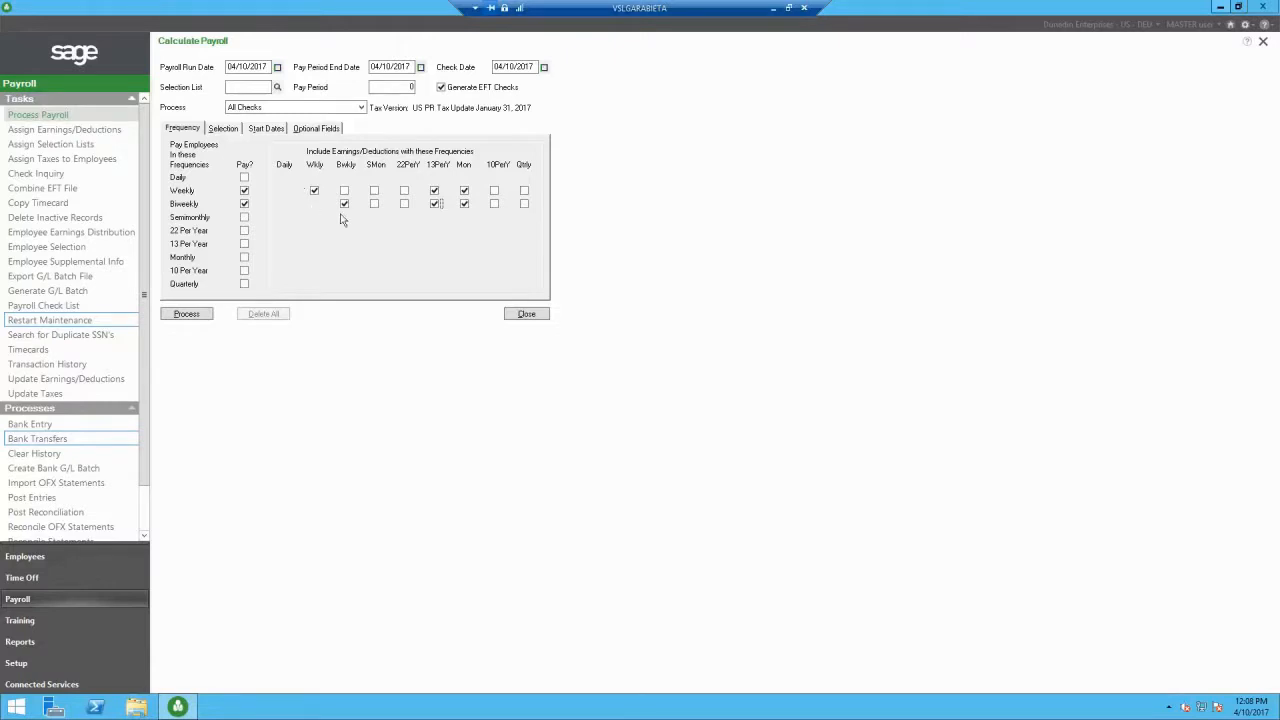
# Step: Exclude the monthly and 13-per-year earnings/deductions again for the weekly and biweekly employees
pyautogui.click(435, 191)
pyautogui.click(464, 191)
pyautogui.click(464, 204)
pyautogui.click(434, 204)
# Step: Review the employee range, the available class codes, the pay period start dates and the optional fields of the payroll run
pyautogui.click(224, 130)
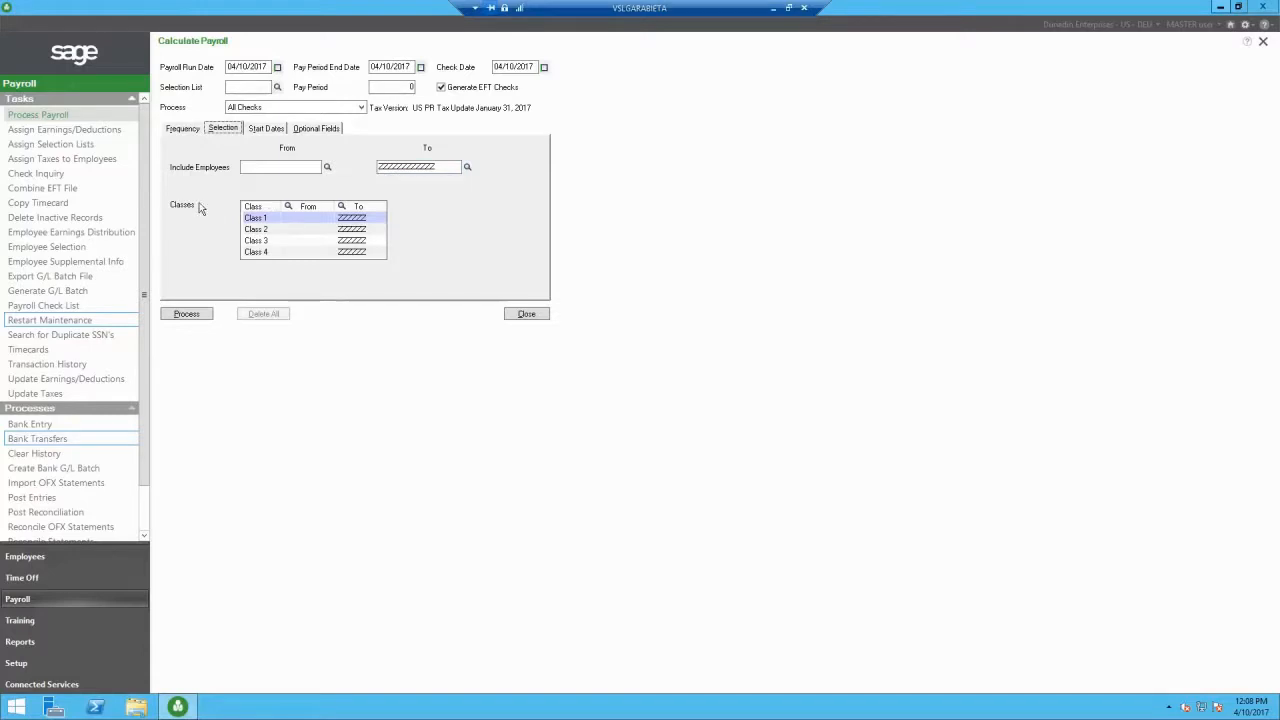
pyautogui.click(288, 207)
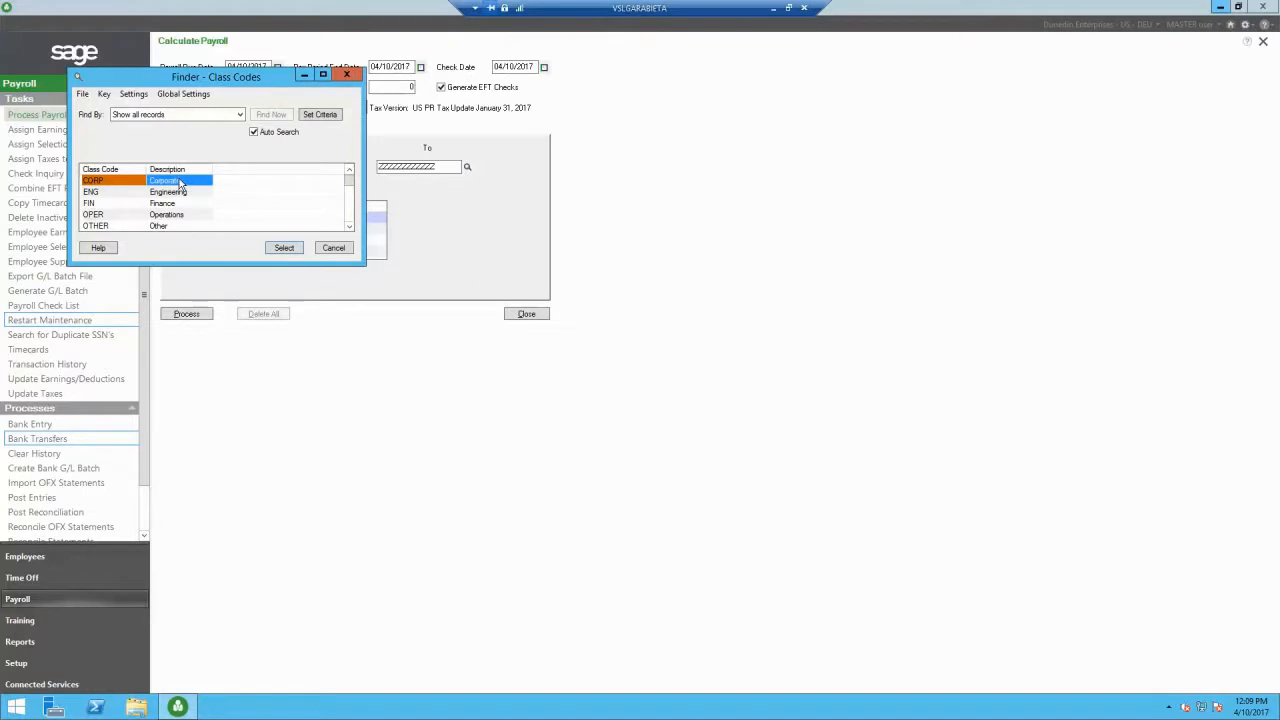
pyautogui.click(333, 247)
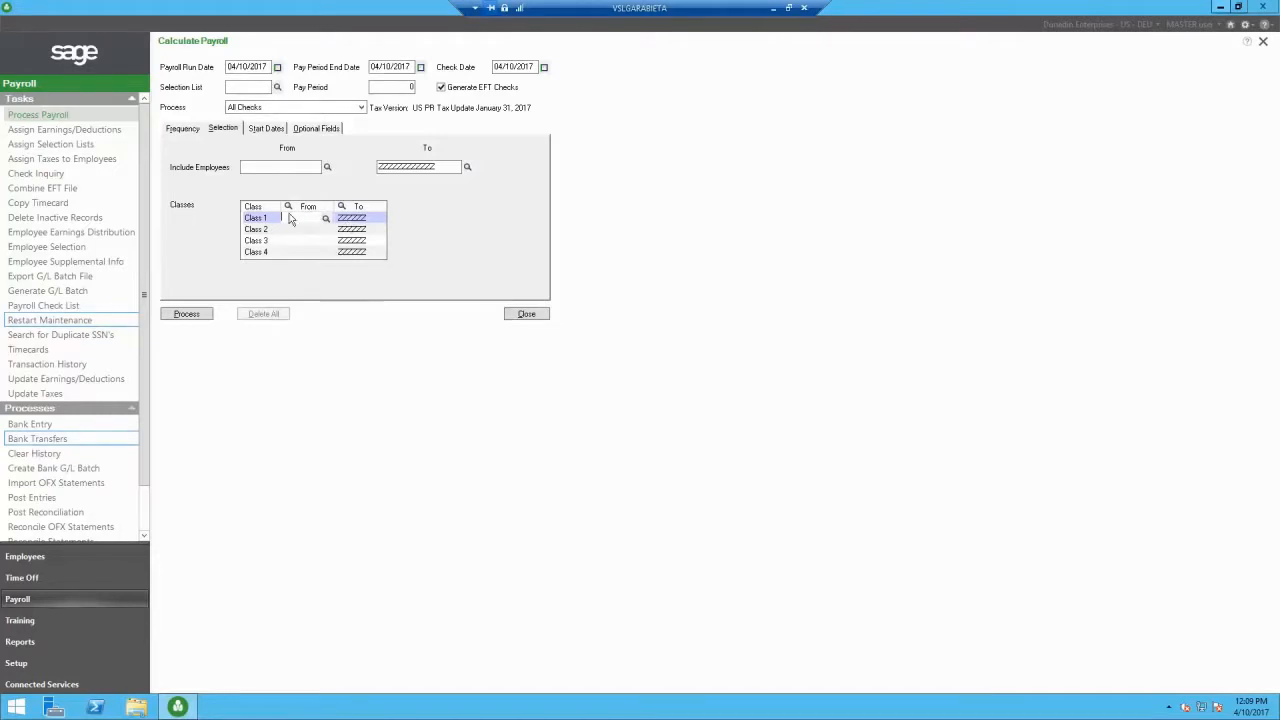
pyautogui.click(266, 129)
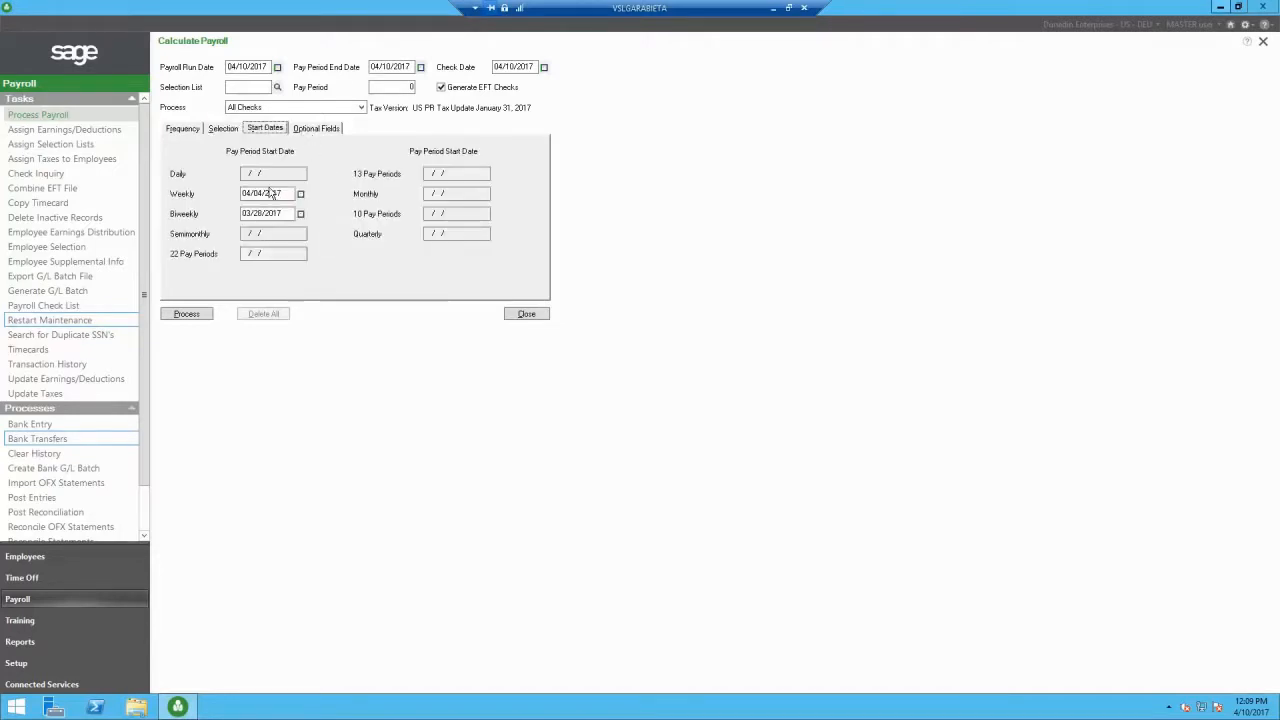
pyautogui.click(318, 129)
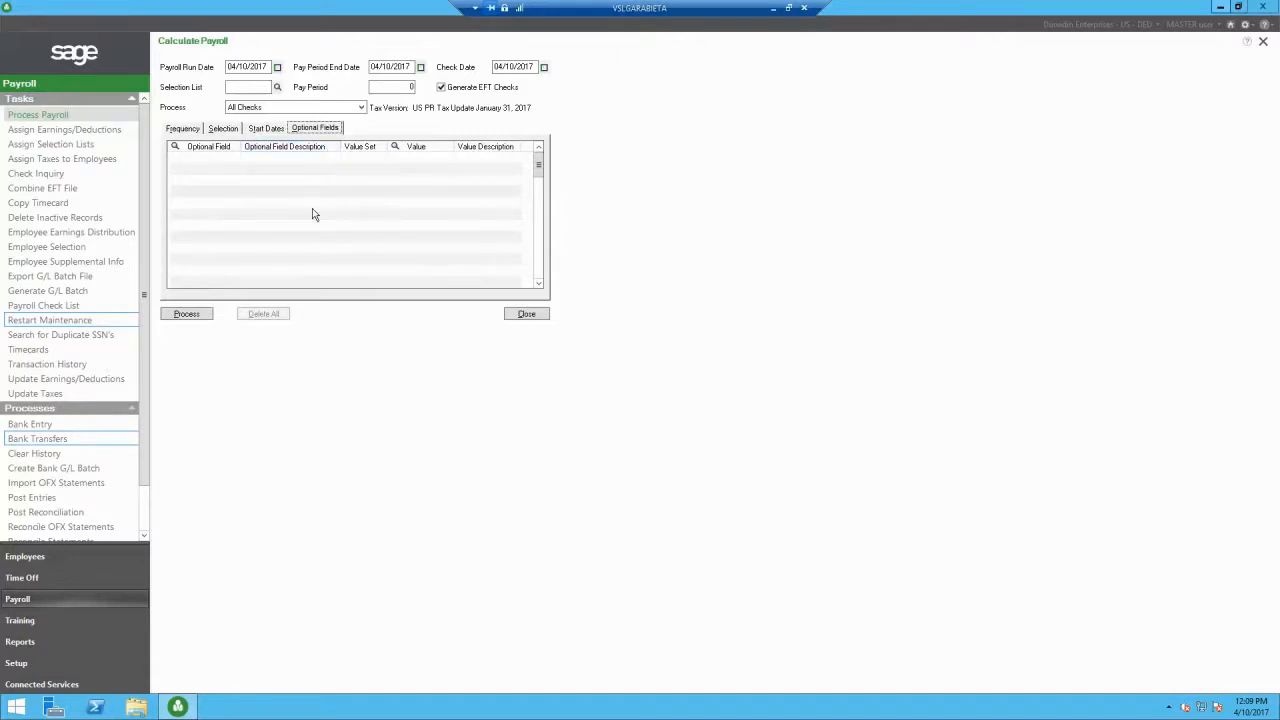
# Step: Process the payroll calculation for the weekly and biweekly employees and print the Payroll Processing Exceptions Report
pyautogui.click(190, 129)
pyautogui.click(186, 314)
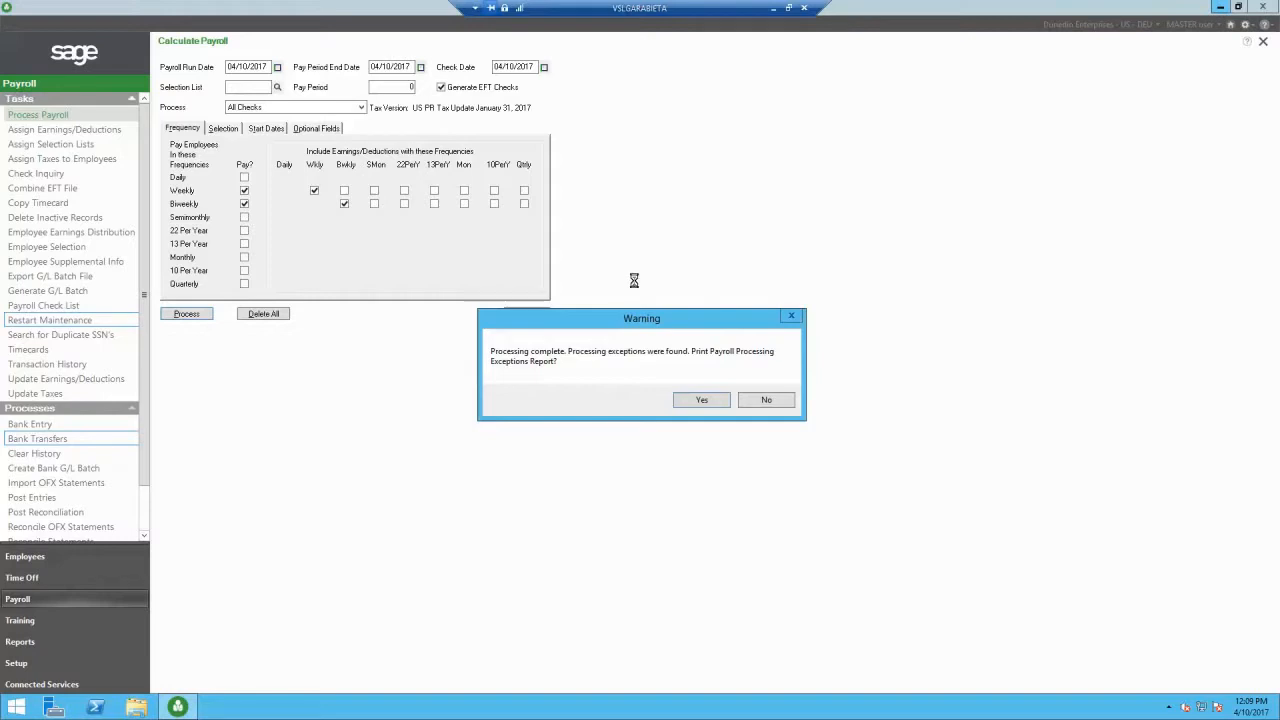
pyautogui.click(700, 402)
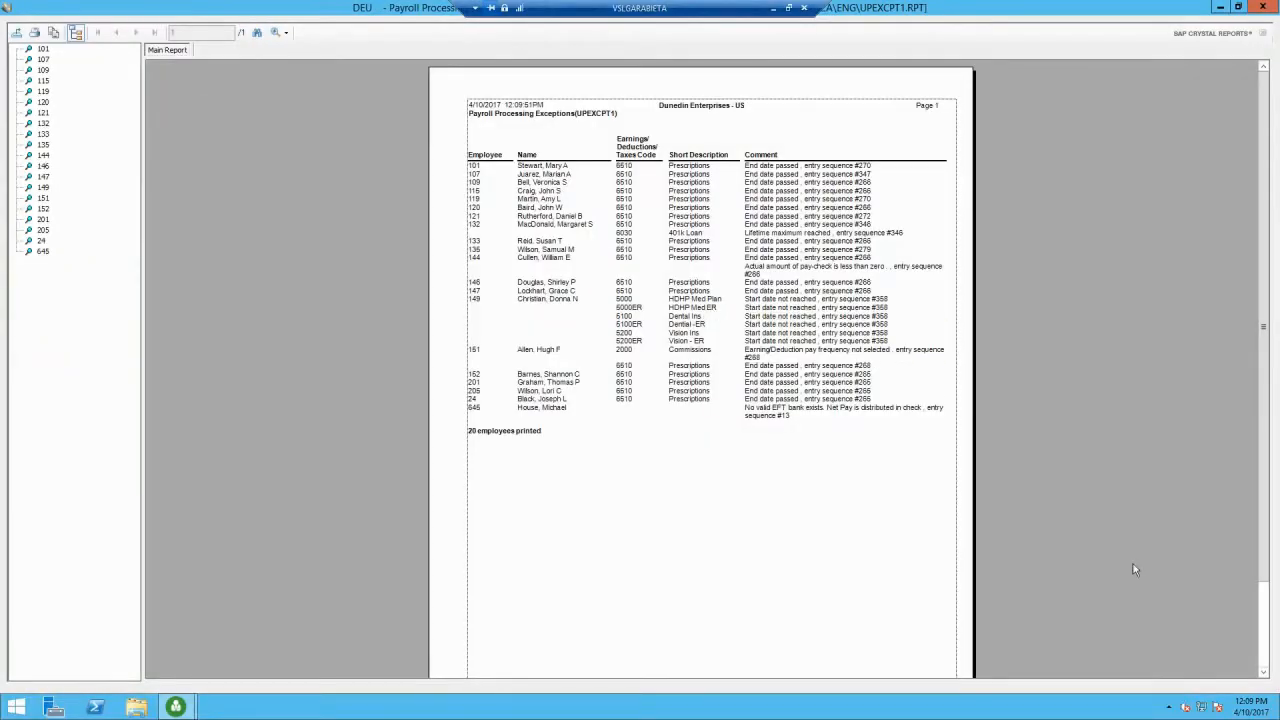
# Step: Enlarge the exceptions report to 150%, examine its pay frequency and EFT bank comments, and close it
pyautogui.click(285, 32)
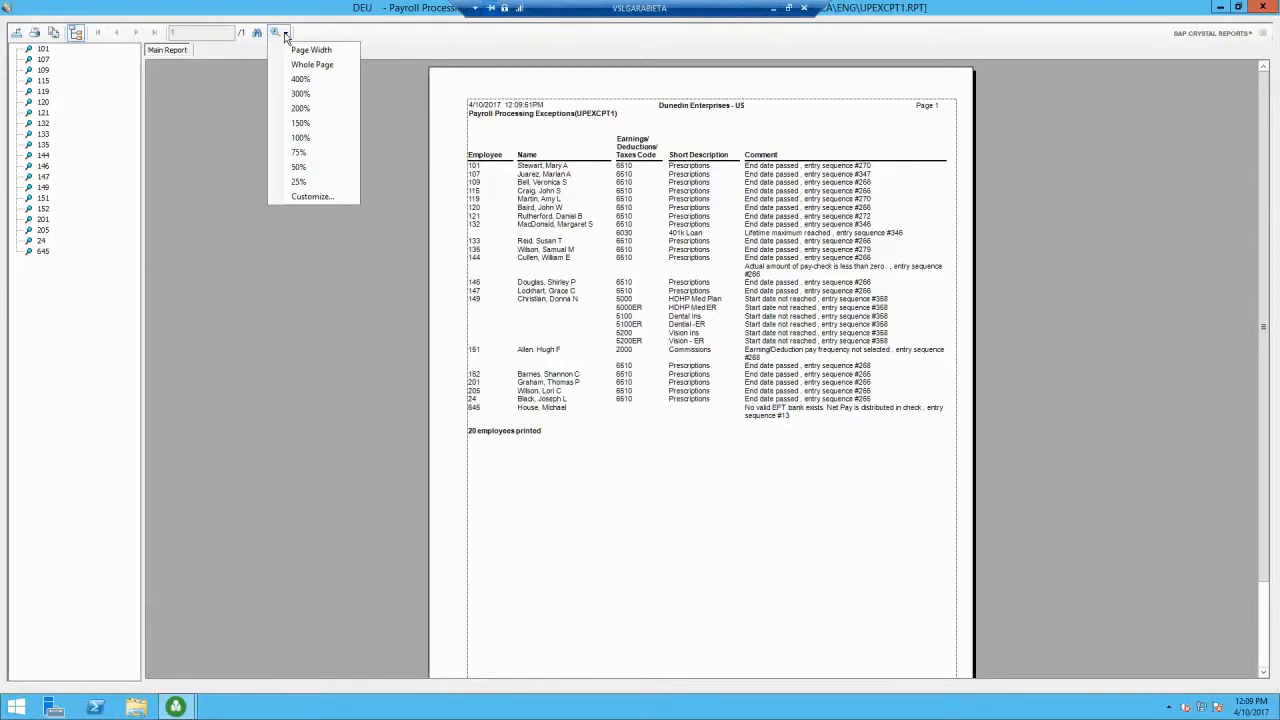
pyautogui.click(300, 122)
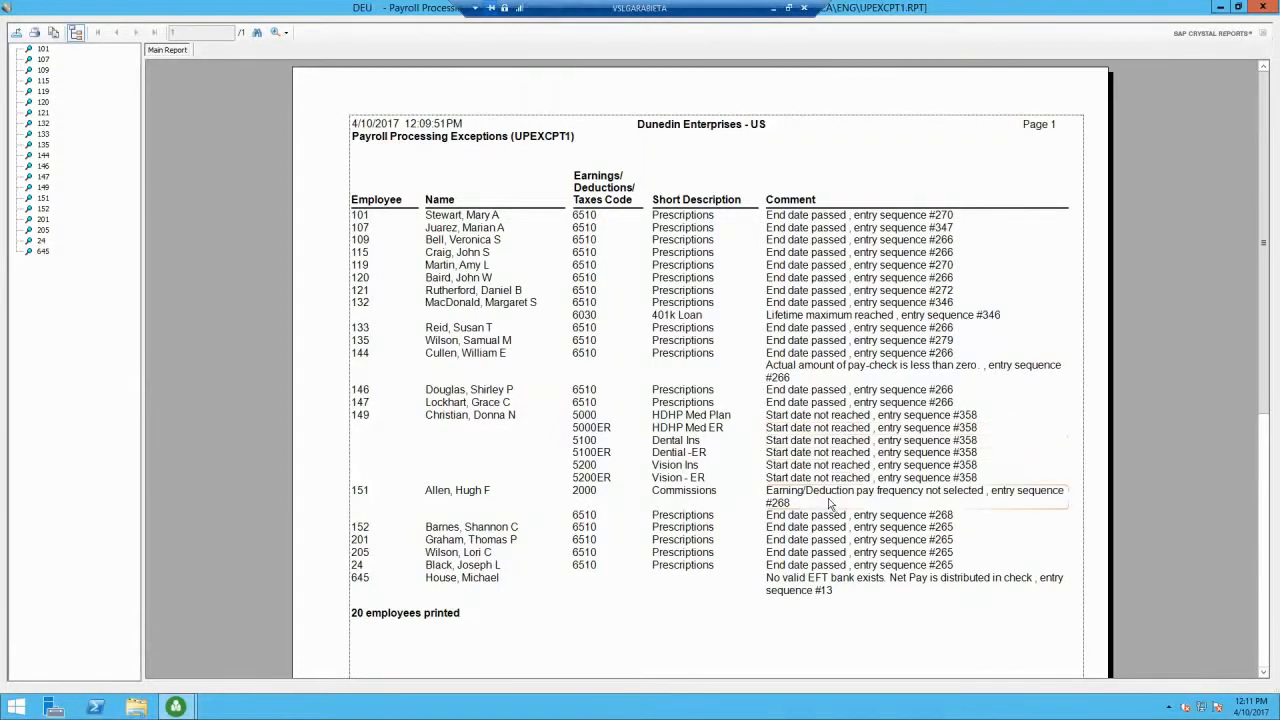
pyautogui.click(812, 503)
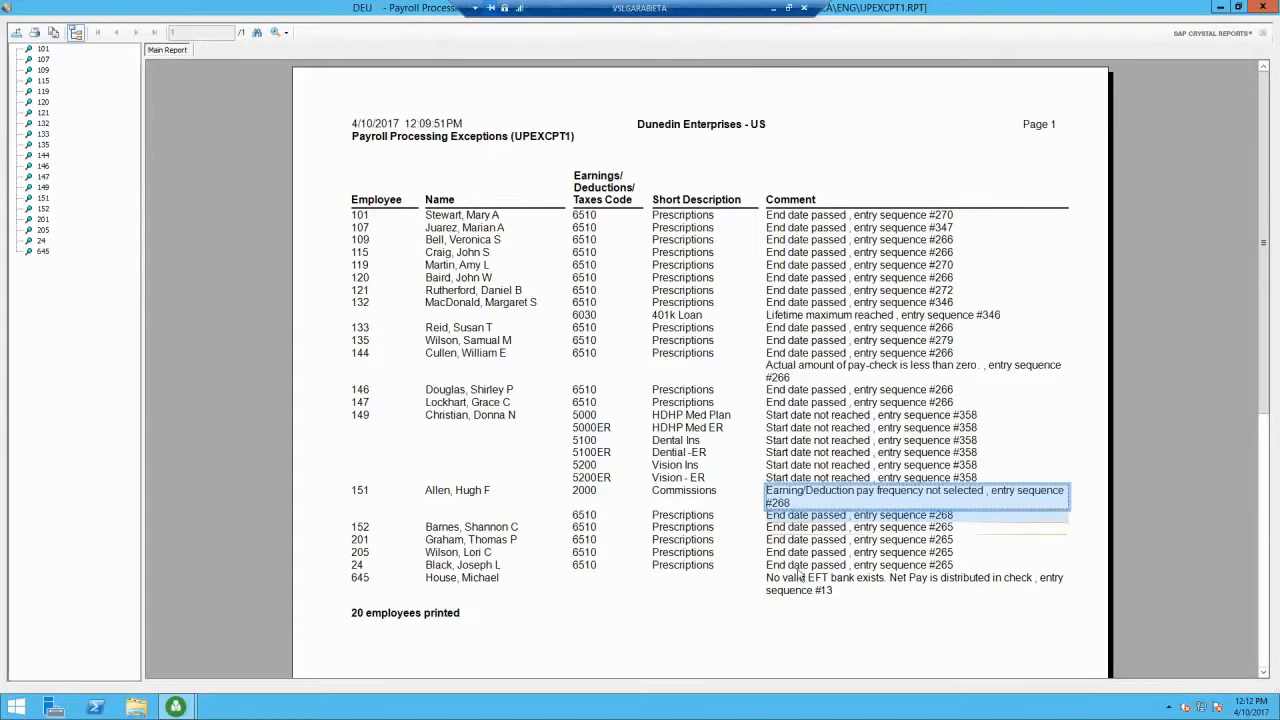
pyautogui.click(797, 589)
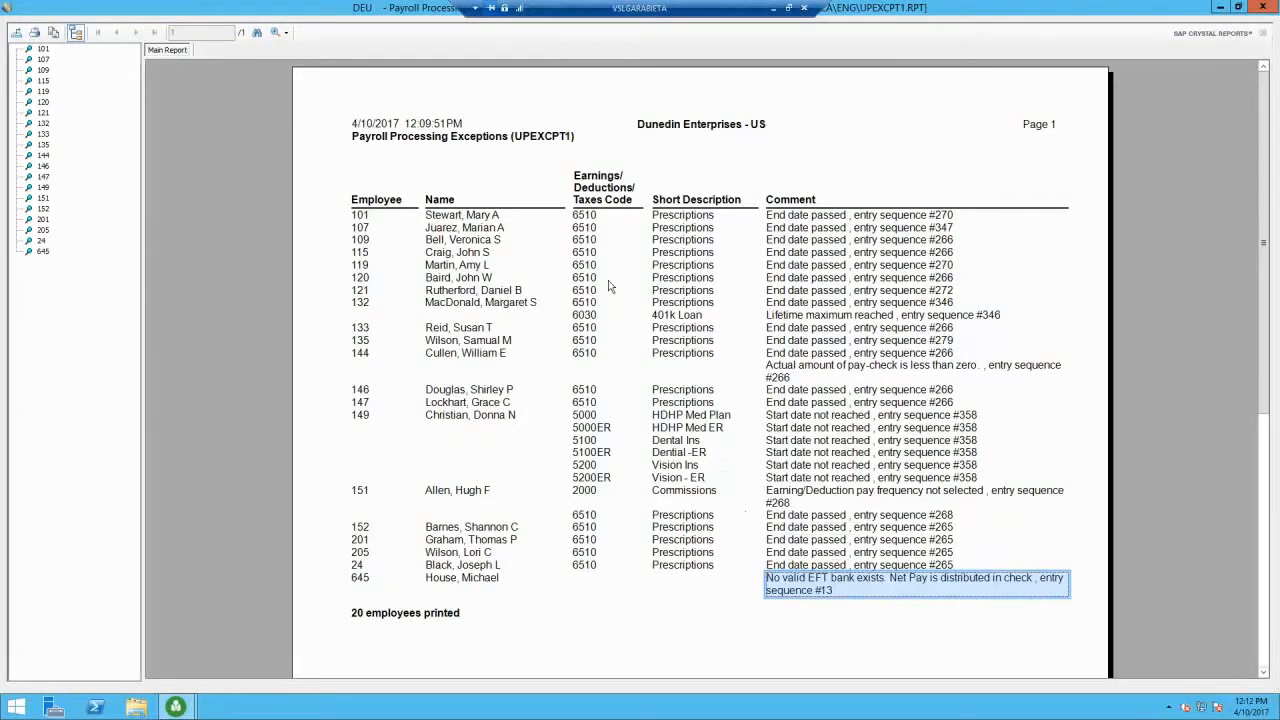
pyautogui.click(1262, 7)
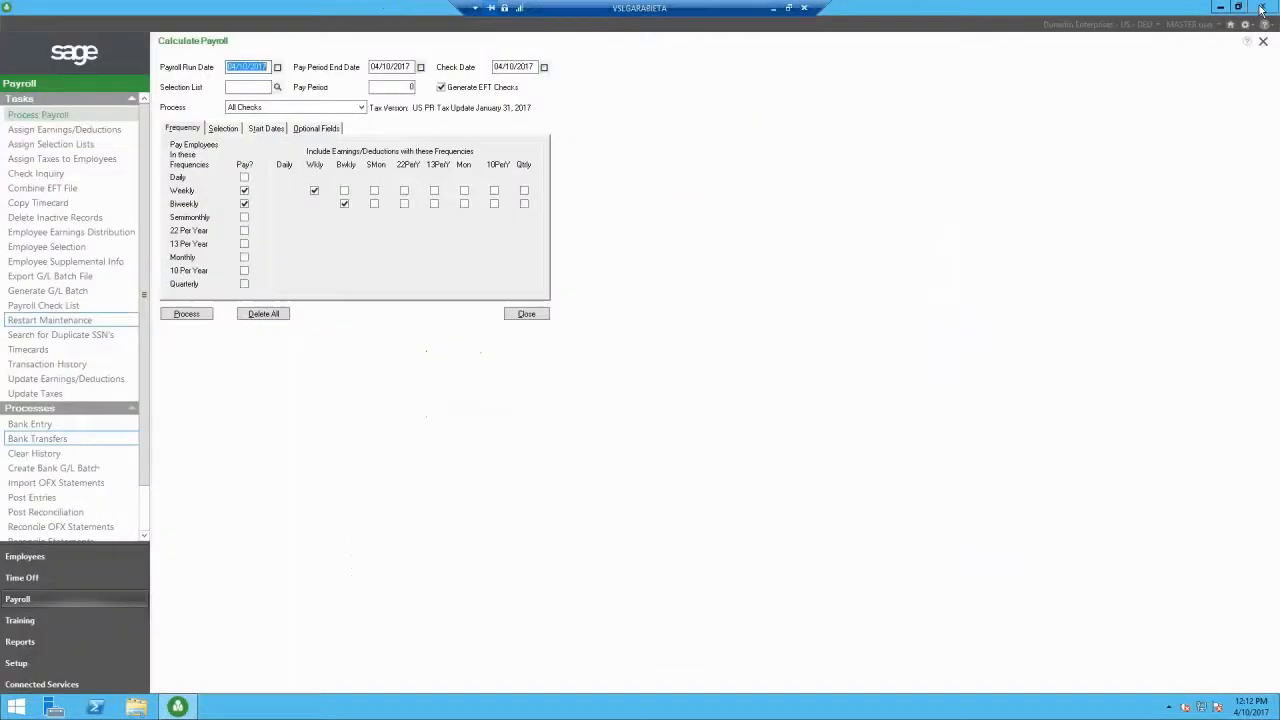
# Step: Add the monthly and 13-per-year earnings/deductions to both the weekly and biweekly pay frequencies
pyautogui.click(465, 191)
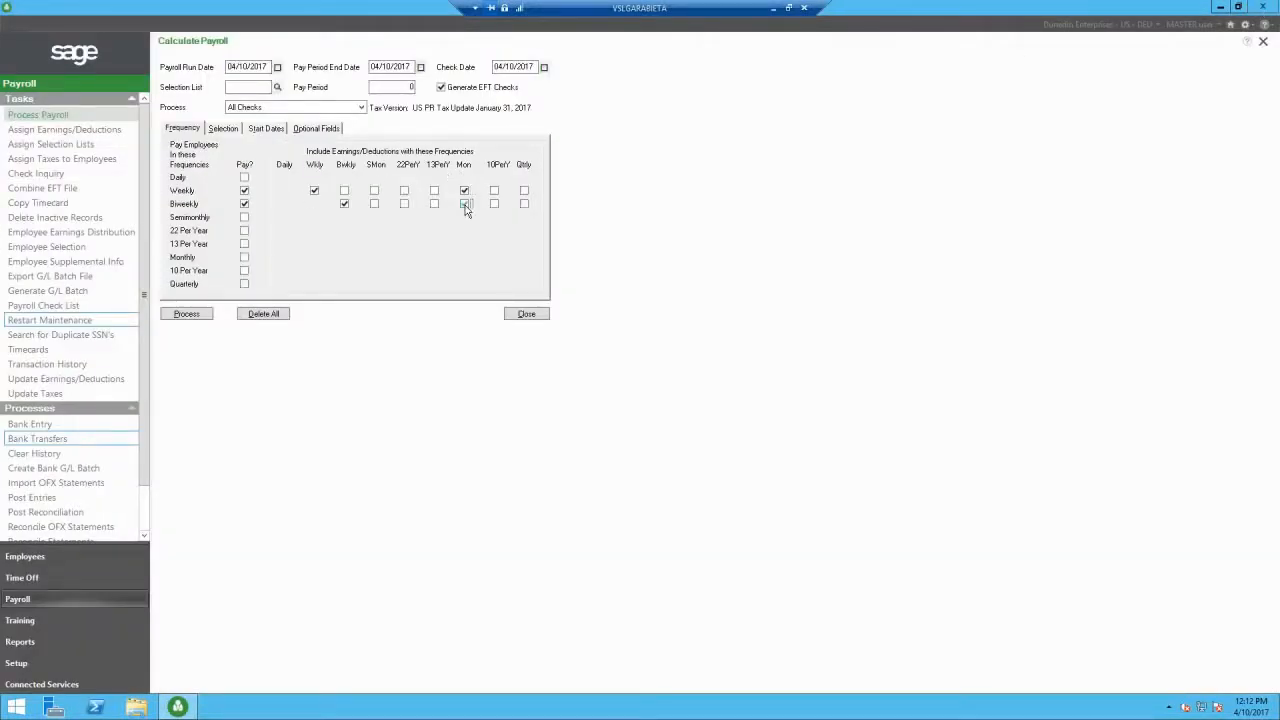
pyautogui.click(465, 205)
pyautogui.click(434, 191)
pyautogui.click(435, 204)
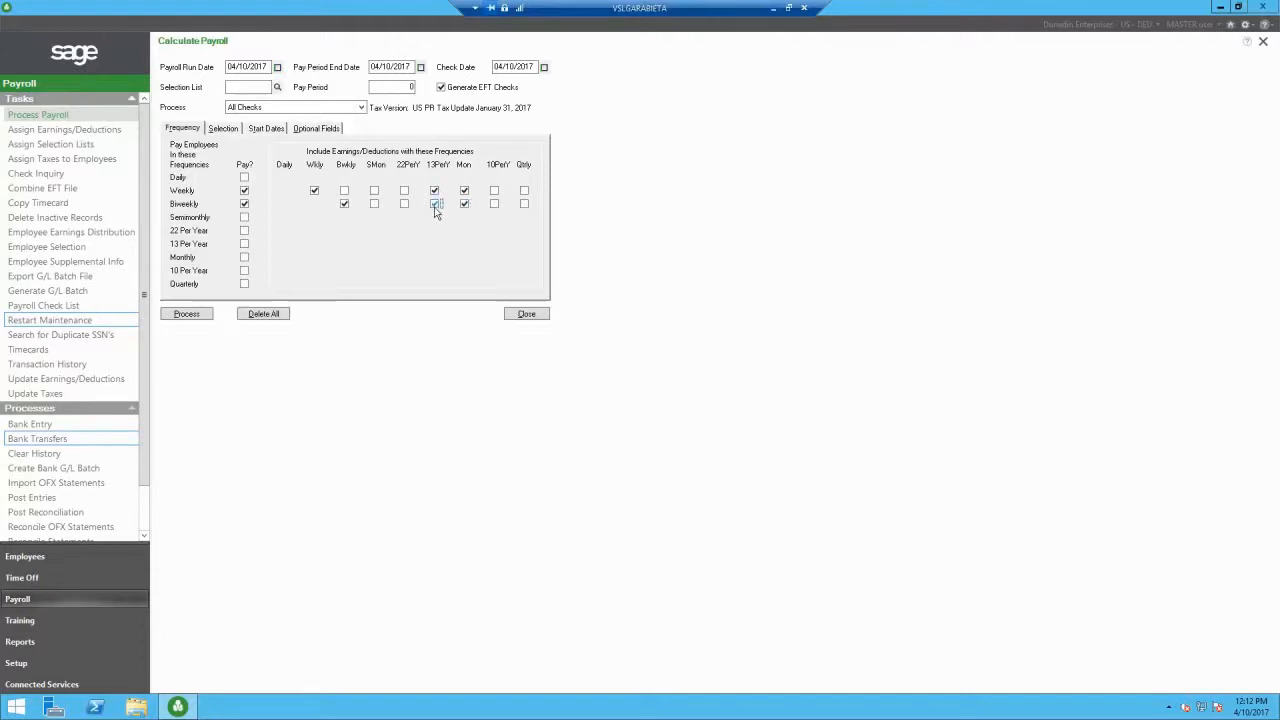
# Step: Recalculate the payroll, erasing the existing unposted activity, and check the new exceptions report before closing it
pyautogui.click(187, 315)
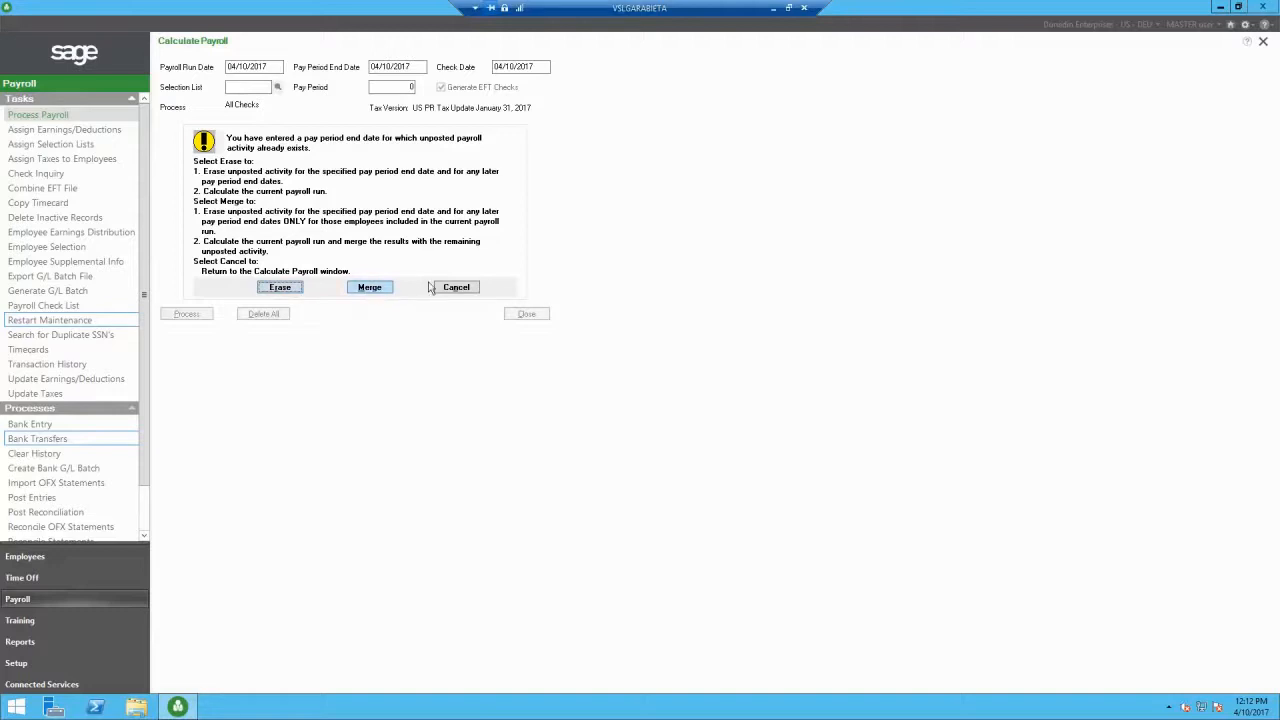
pyautogui.click(281, 289)
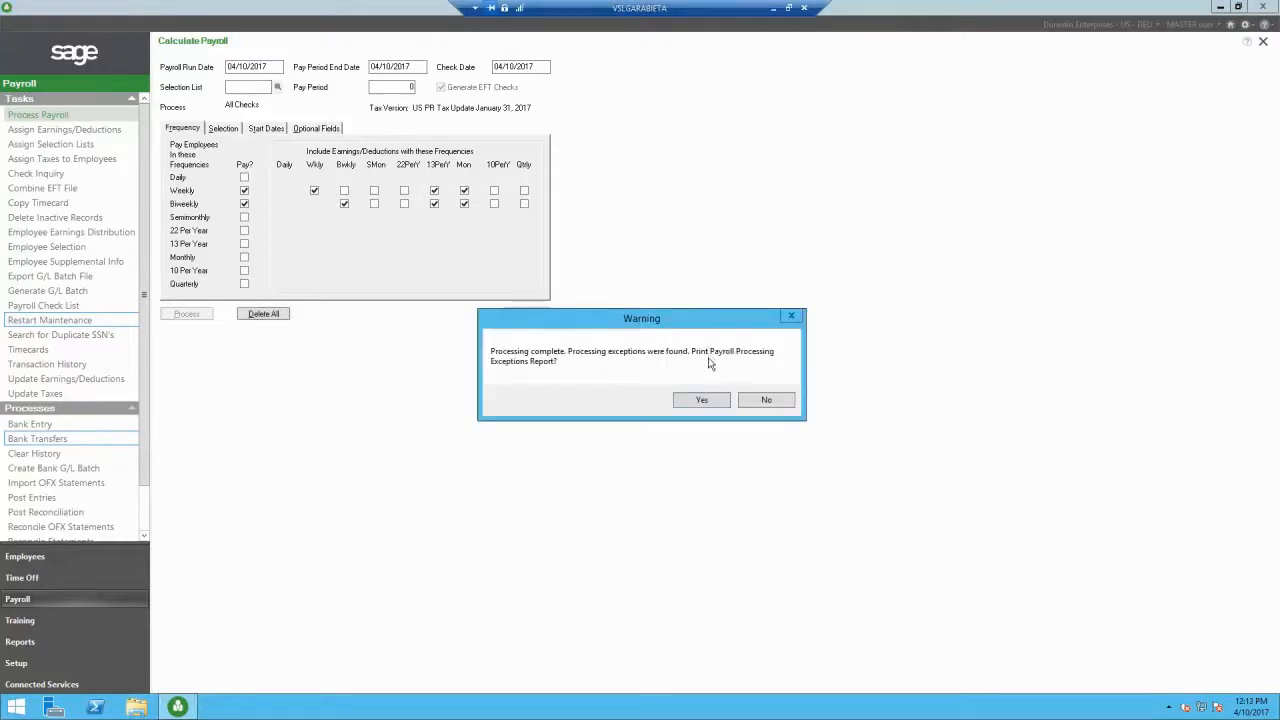
pyautogui.click(699, 401)
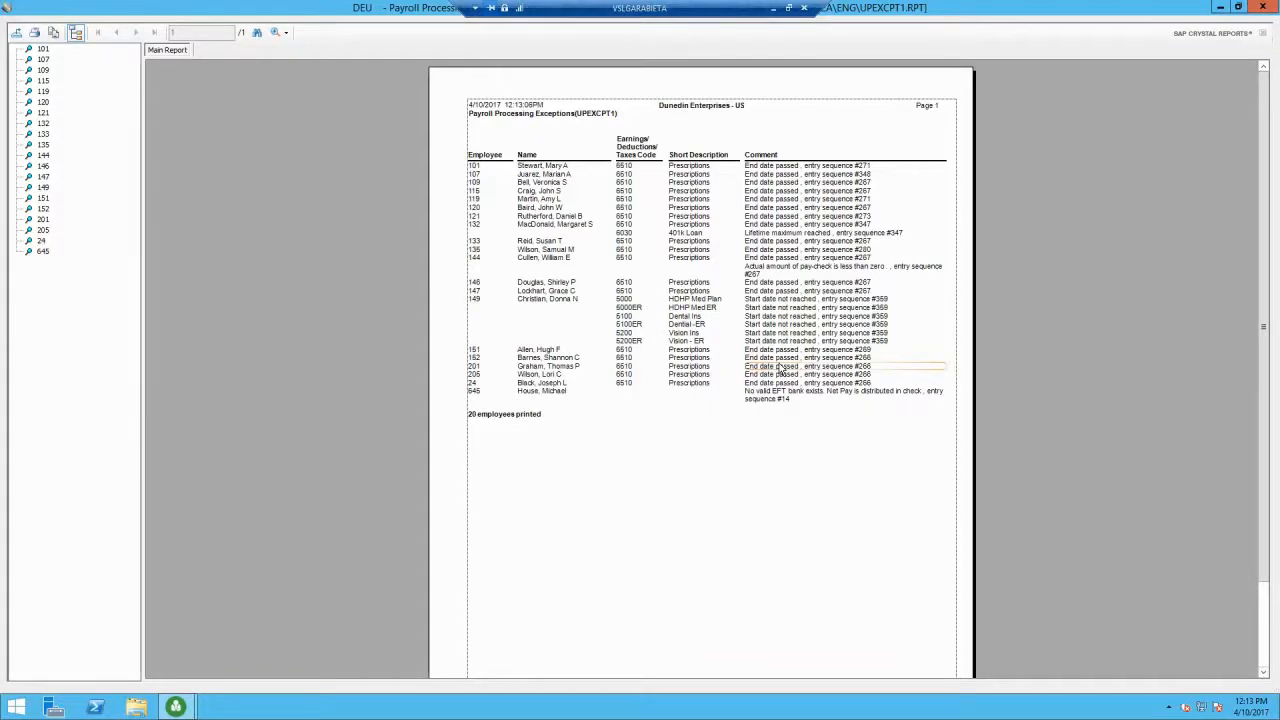
pyautogui.click(1265, 8)
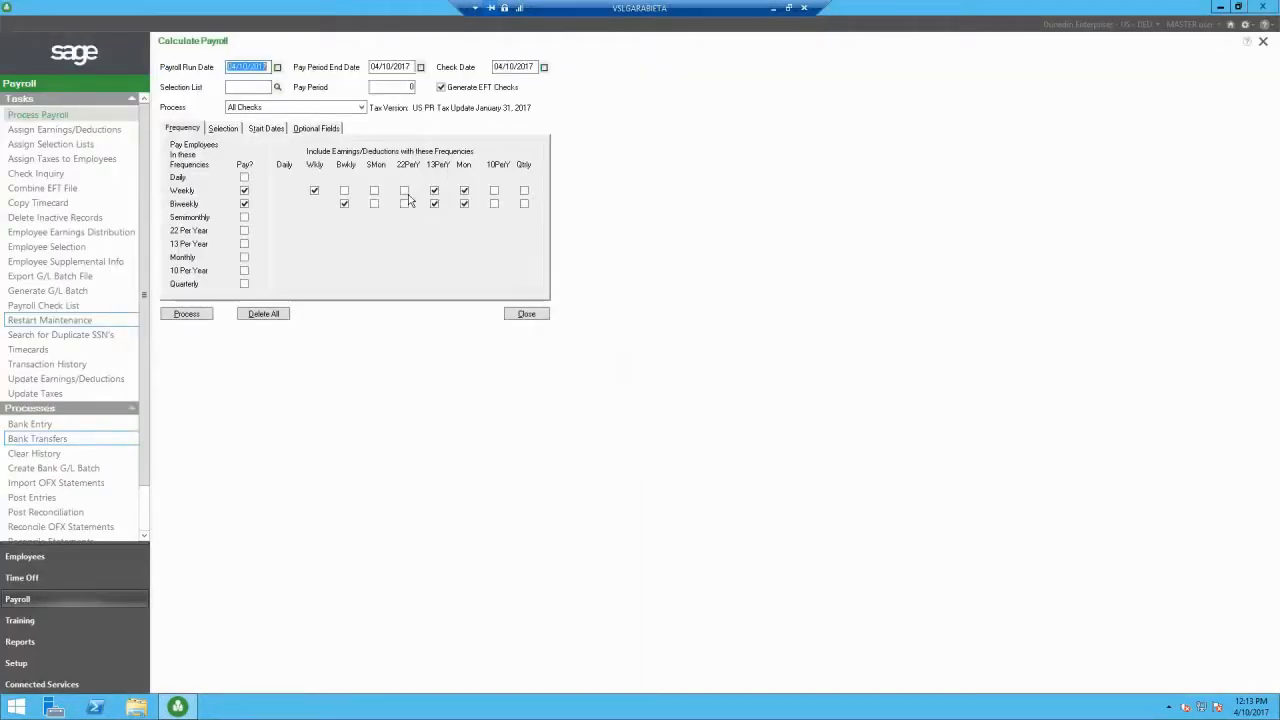